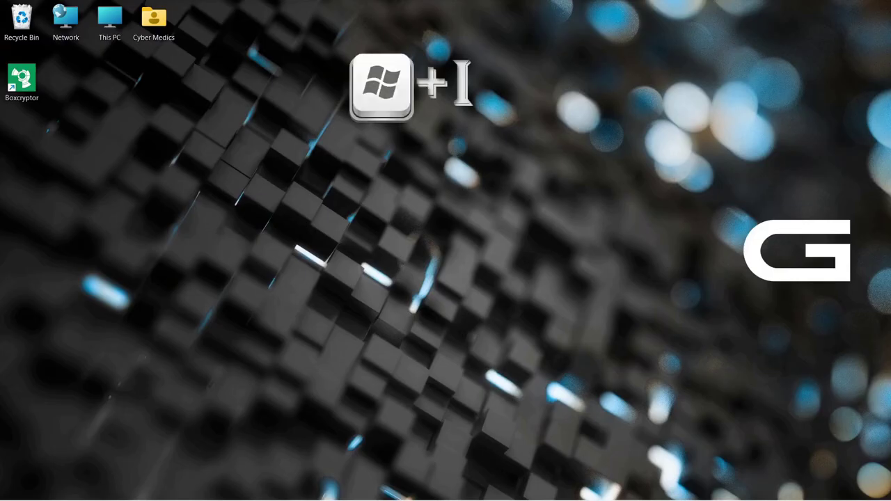
Search Windows Settings for "create re", open the restore point settings and create a restore point described "05Jun2022 Before Registery Change".
key(super+i)
text(create re)
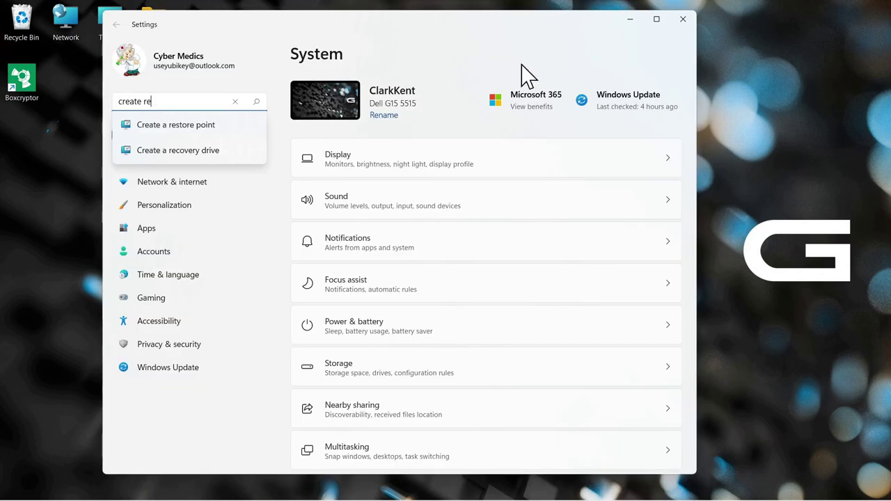
click(167, 126)
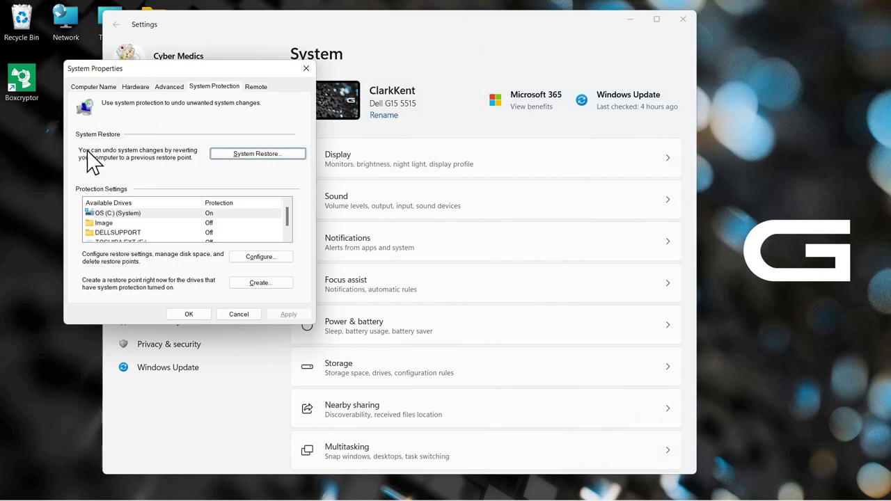
click(260, 283)
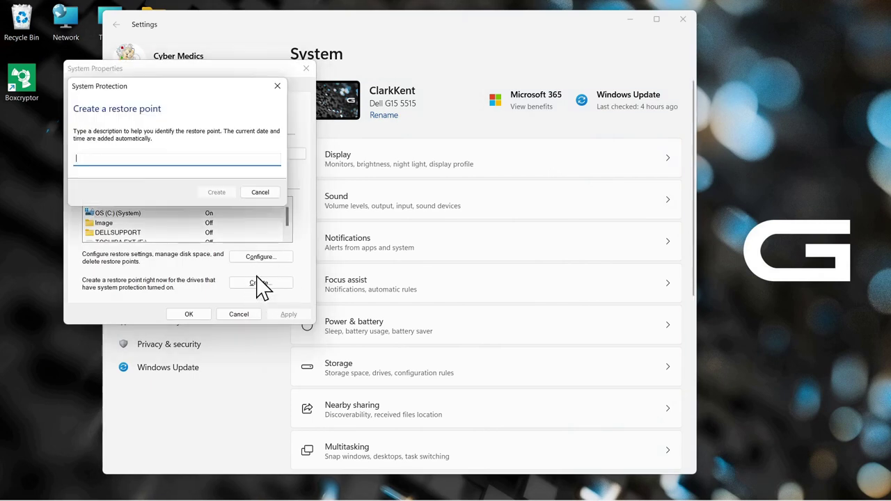
text(05Jun2022 Before Registery Change)
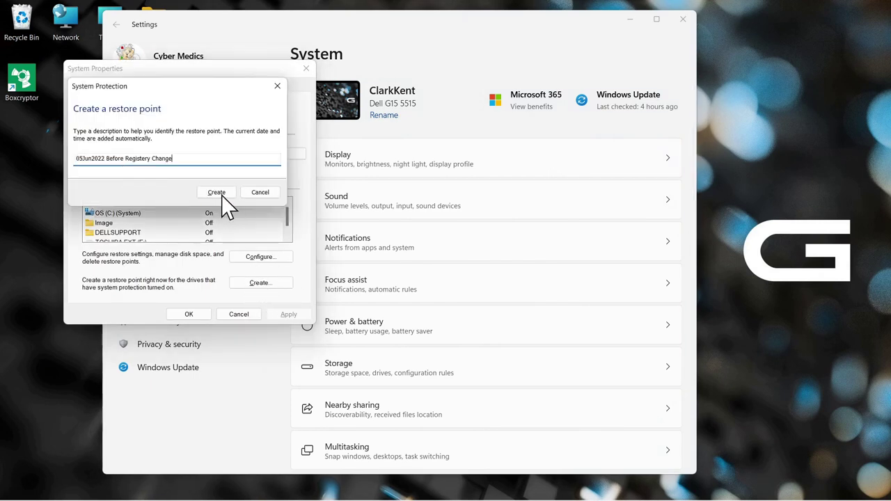
click(223, 195)
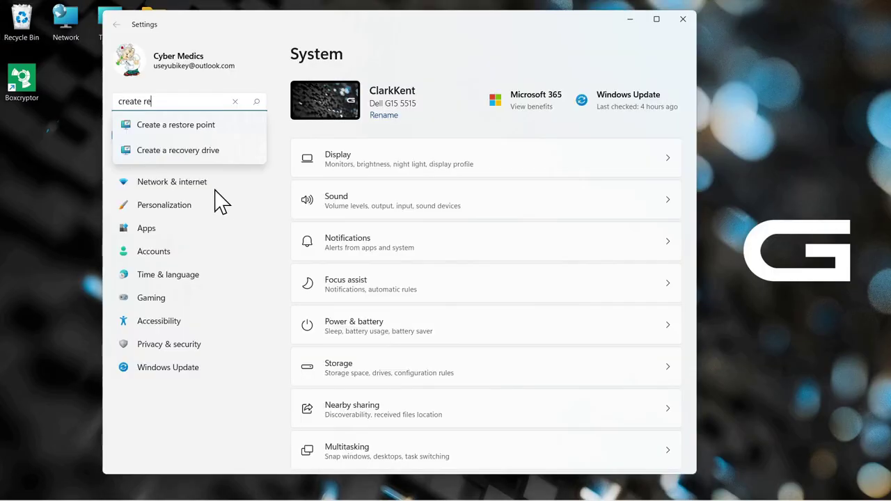
Reopen the restore point settings, create another restore point described "05Jun2022 Before Registery Change", and close System Properties and Settings.
click(174, 127)
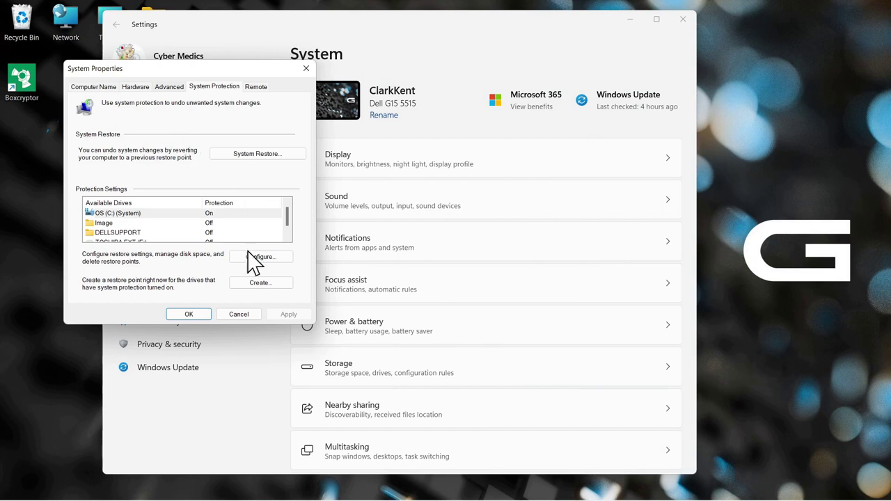
click(268, 282)
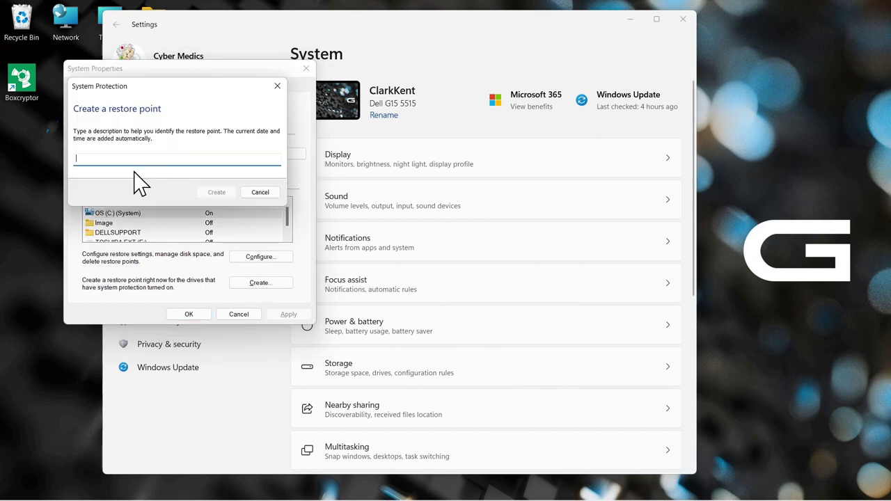
text(05Jun2022 Before Registery Change)
click(218, 192)
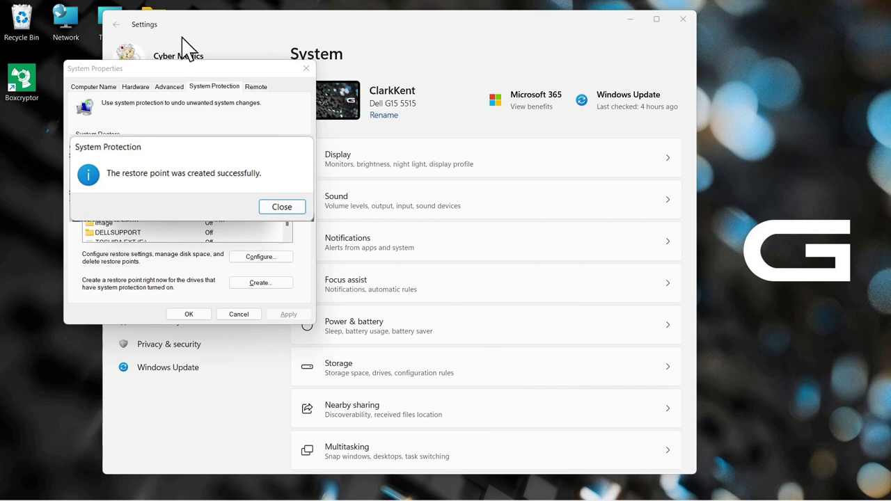
click(272, 207)
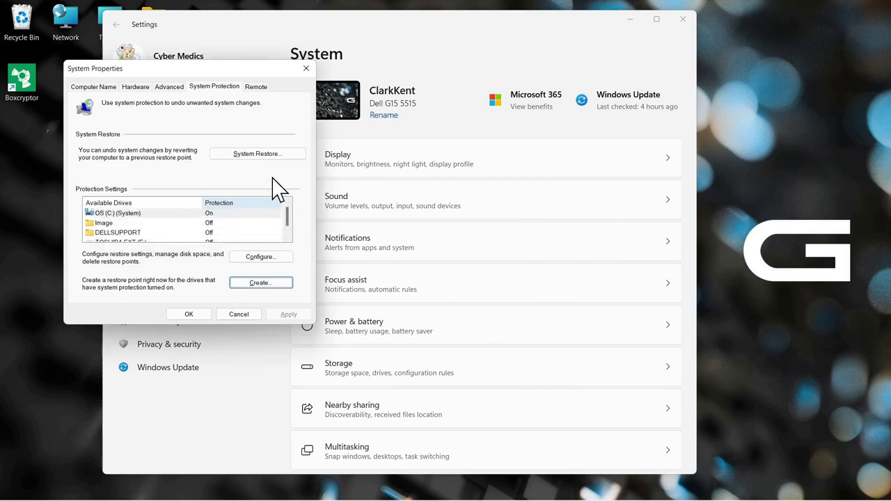
click(306, 68)
click(682, 20)
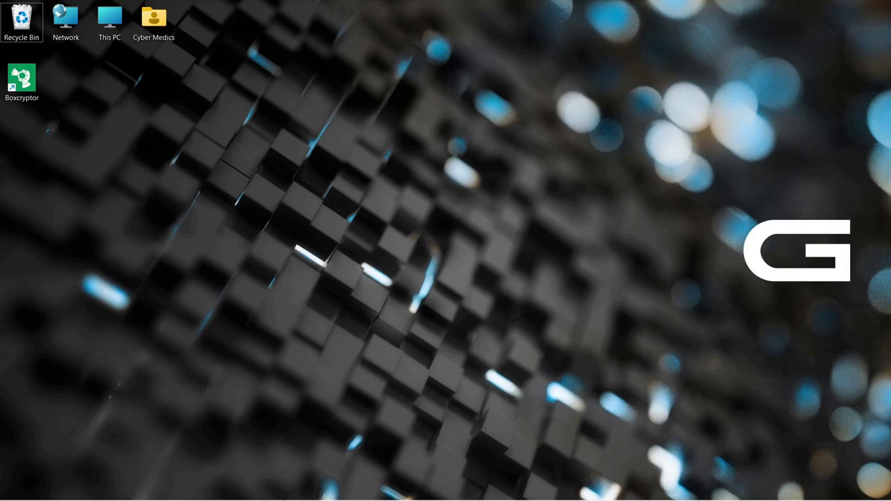
Switch to File Explorer, check the new item types in Pictures, and open the Saved Pictures folder.
click(233, 493)
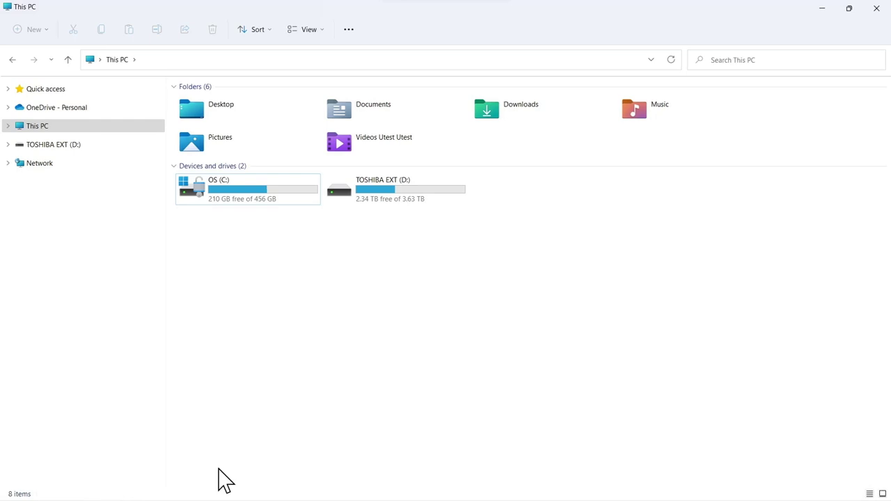
double_click(193, 147)
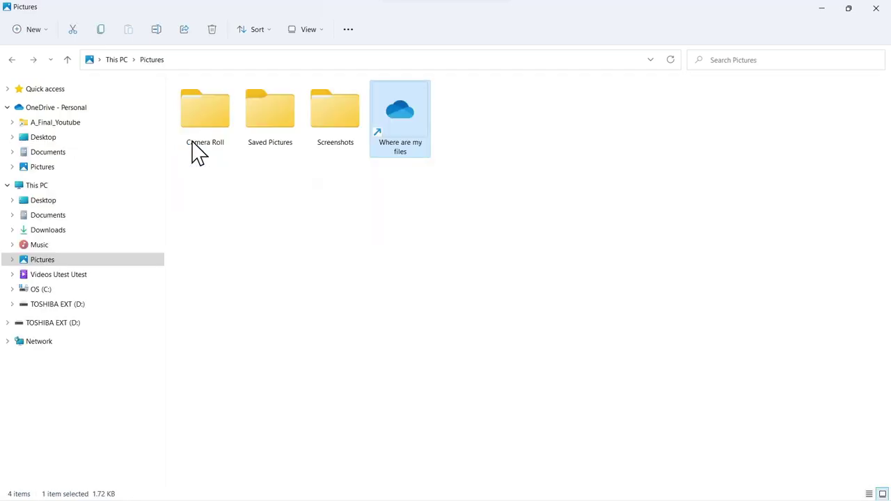
click(36, 33)
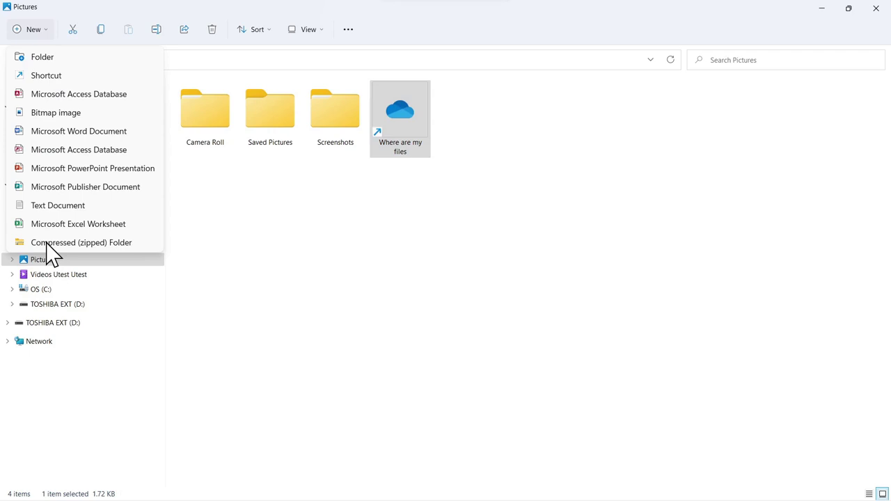
click(268, 123)
double_click(269, 123)
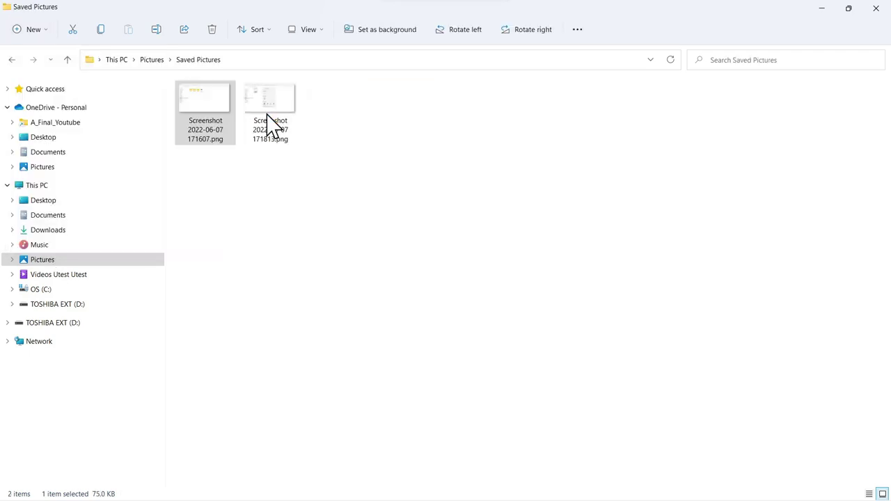
Examine the sharing options for the first screenshot and the sort, view and Show options of the Saved Pictures folder.
click(184, 30)
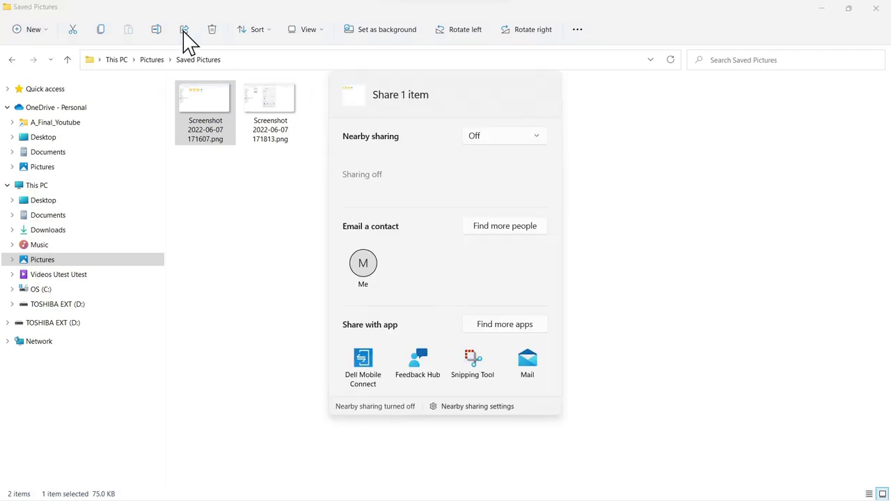
click(255, 33)
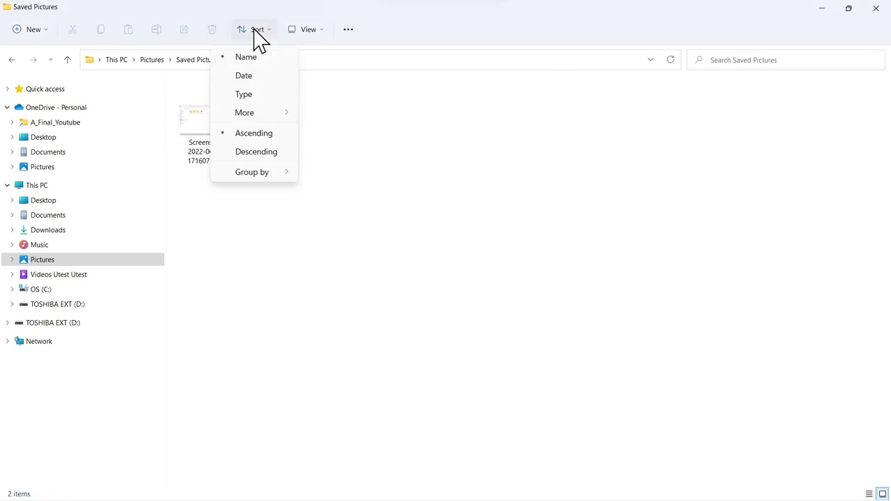
click(304, 36)
mouse_move(305, 234)
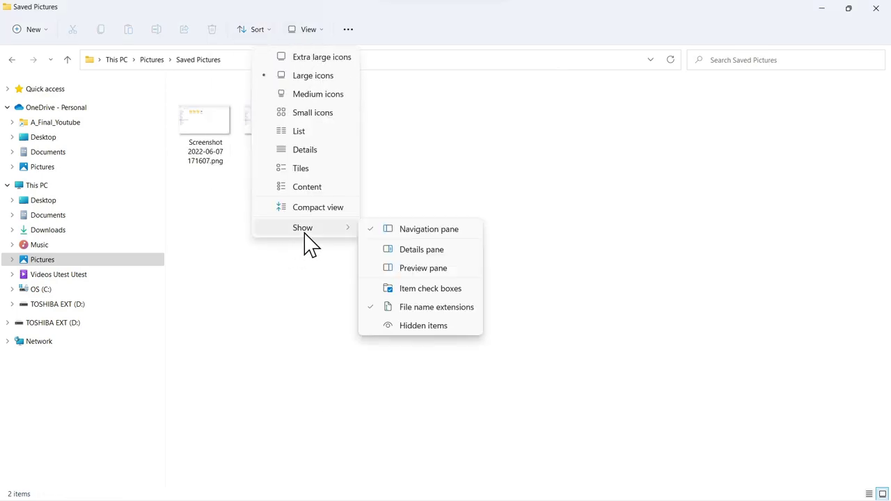
Examine the general and view settings in Folder Options, and close them without changes.
click(348, 31)
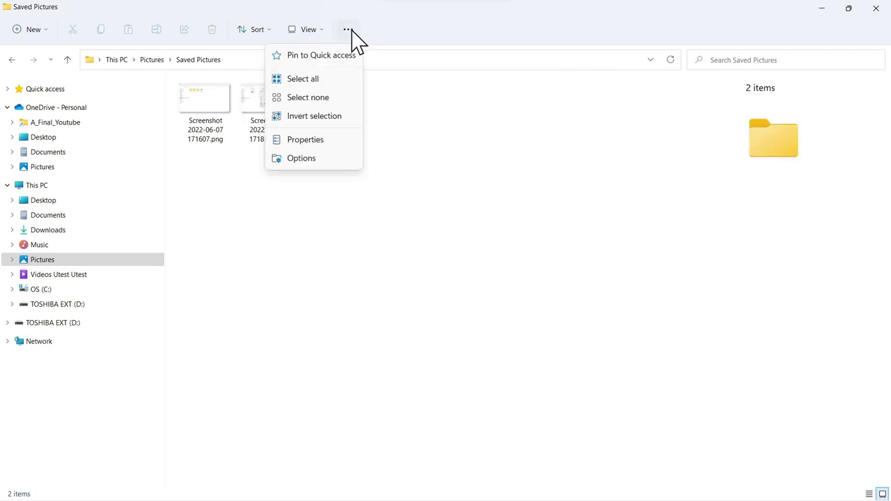
click(300, 158)
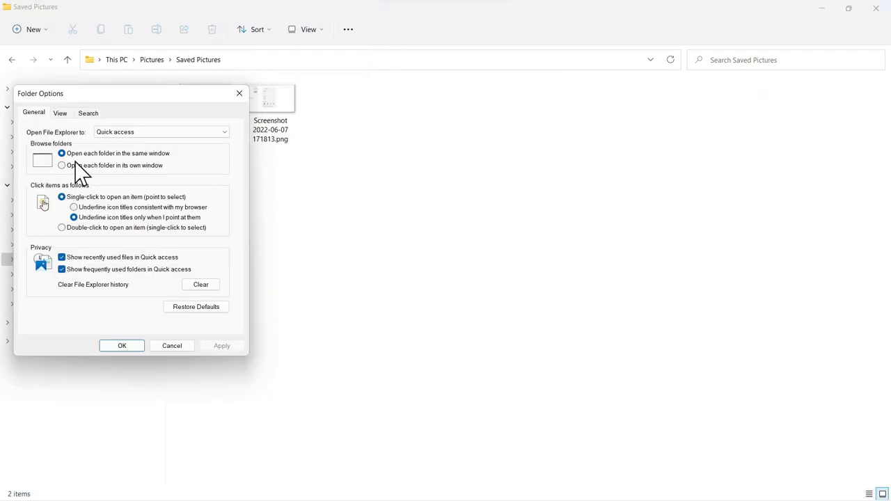
click(60, 114)
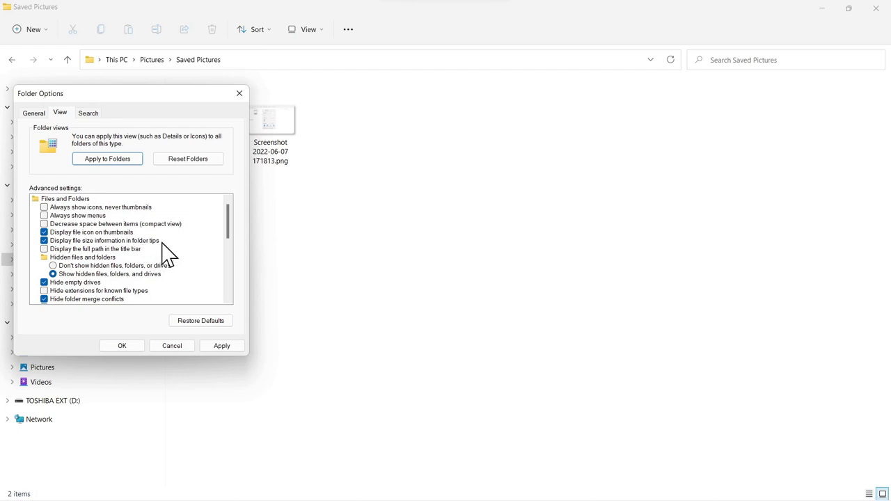
click(239, 94)
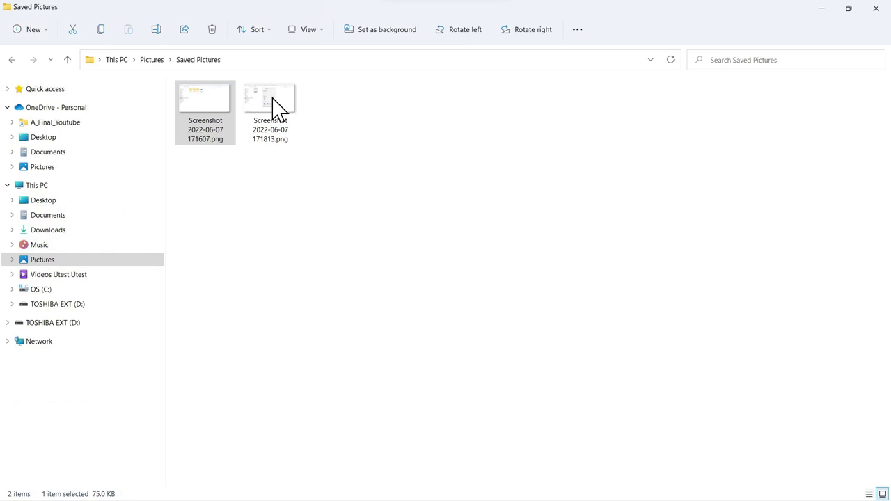
Examine the standard and extended commands for the second screenshot and the folder's own sorting commands, and close File Explorer.
right_click(275, 108)
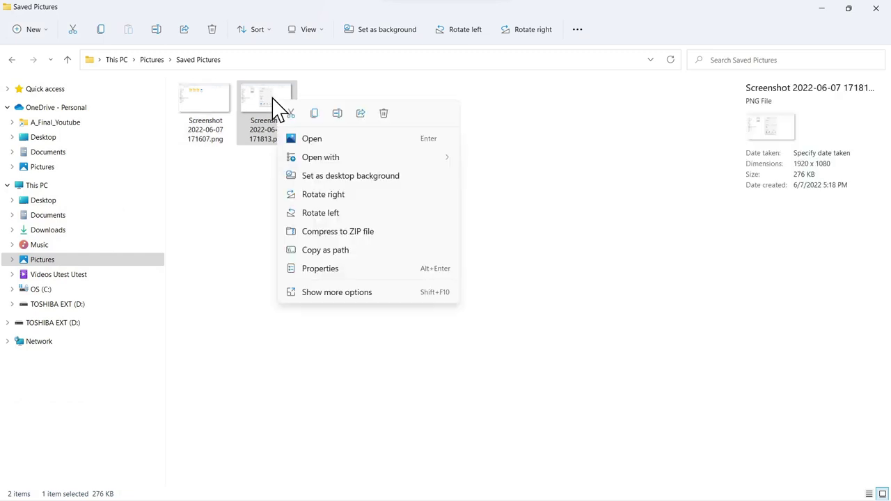
click(324, 294)
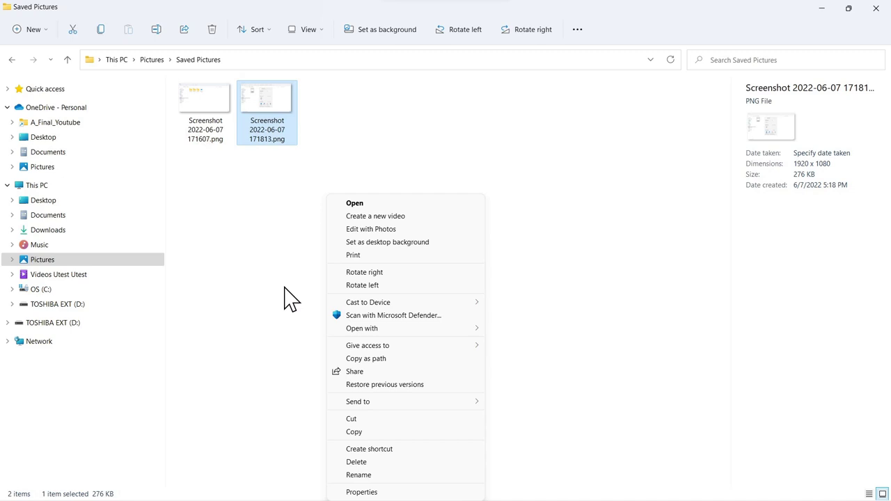
right_click(315, 136)
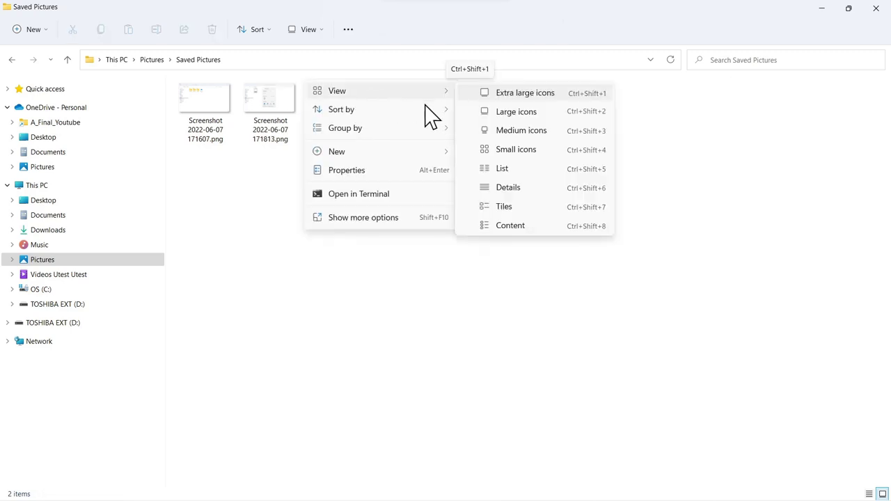
click(348, 111)
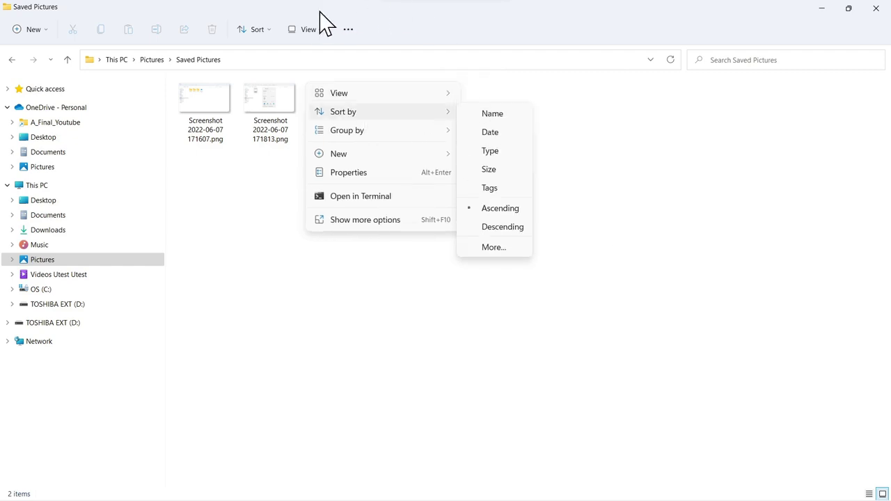
click(874, 8)
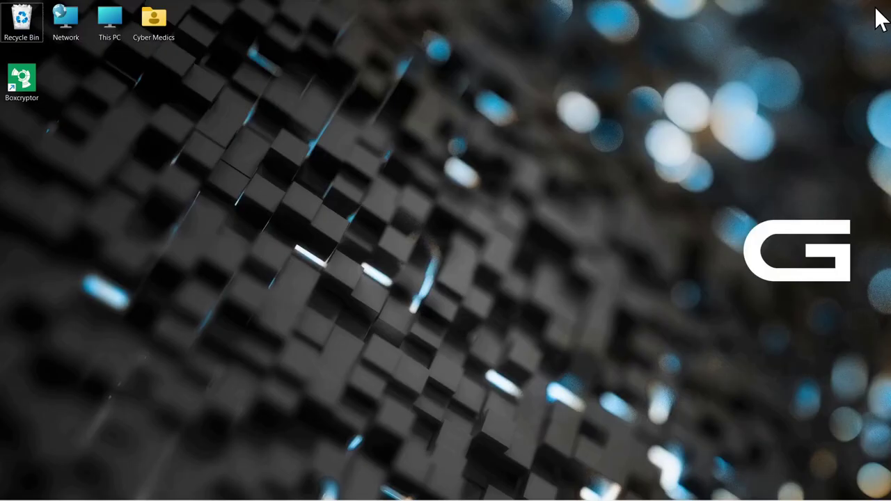
Search Windows for "reg" and run Registry Editor as administrator.
click(17, 496)
text(re)
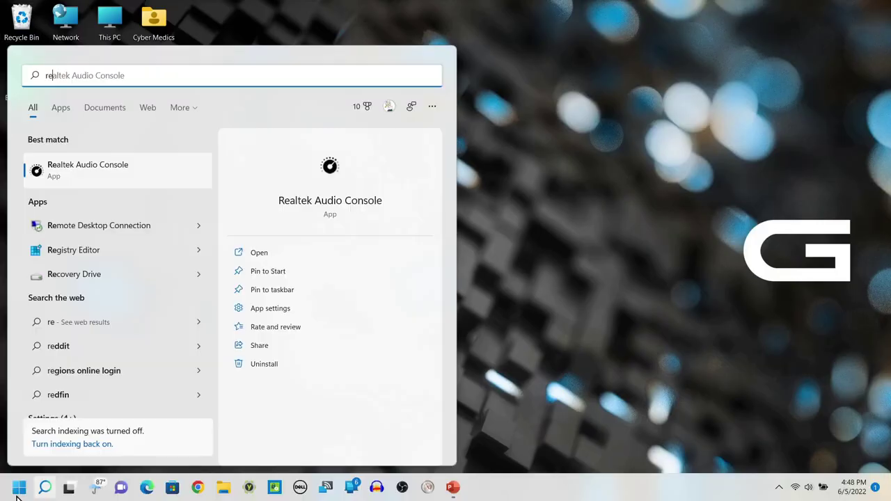
text(g)
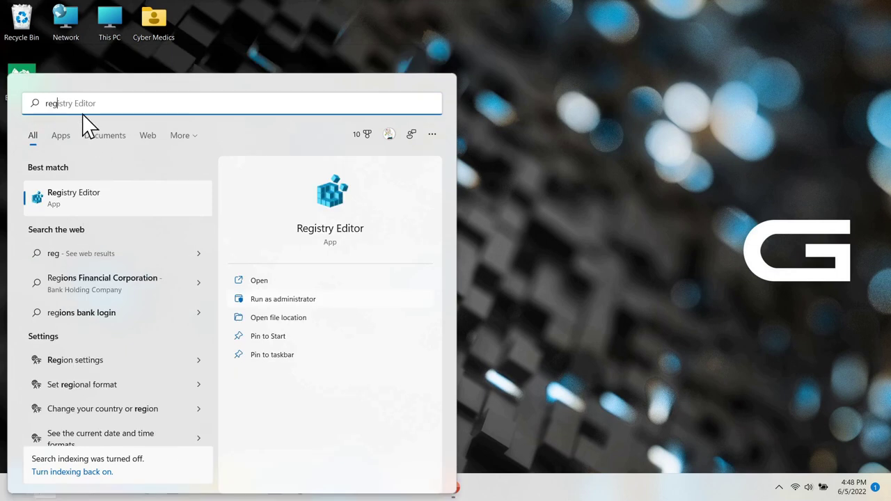
click(281, 301)
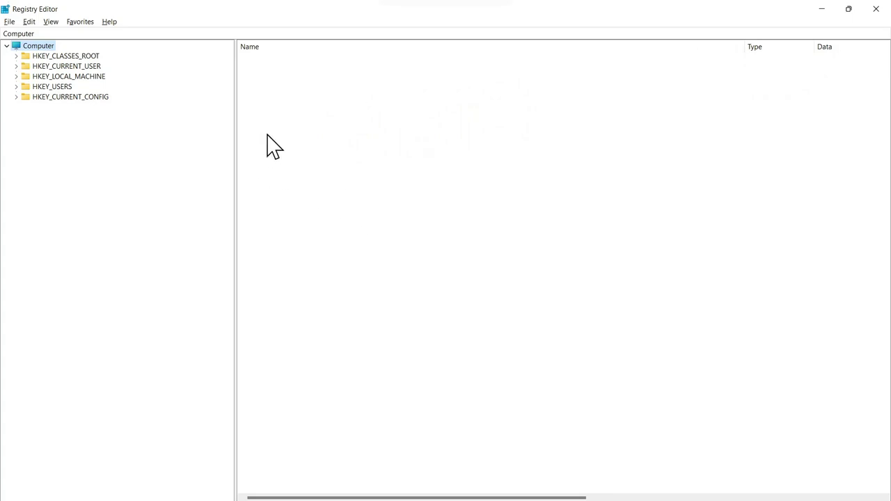
Navigate the registry to HKEY_LOCAL_MACHINE\SOFTWARE\Microsoft\Windows and expand the Windows key.
click(16, 75)
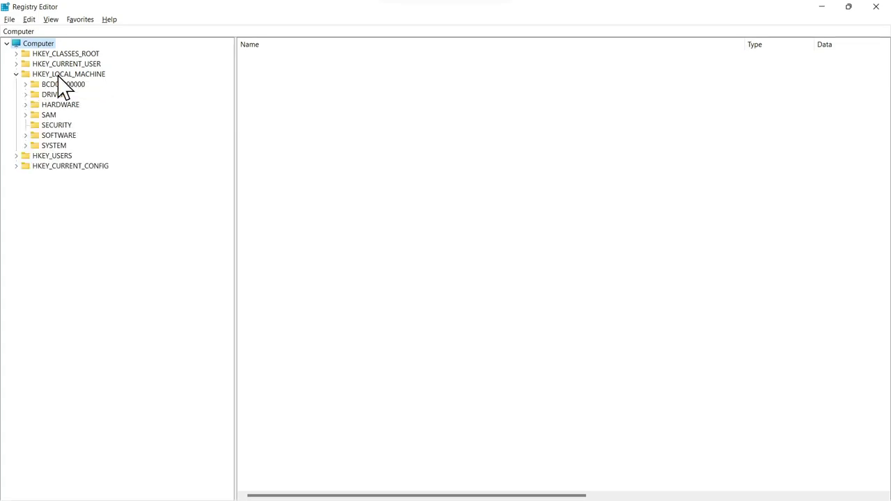
double_click(44, 136)
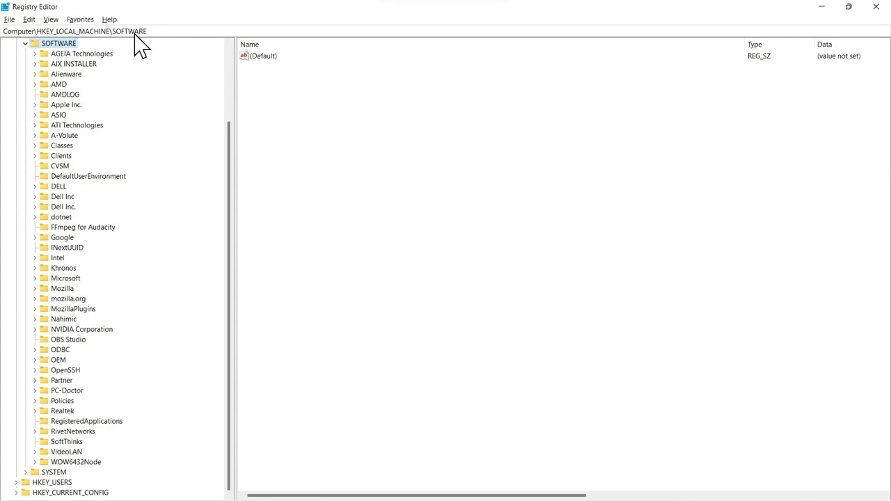
click(66, 279)
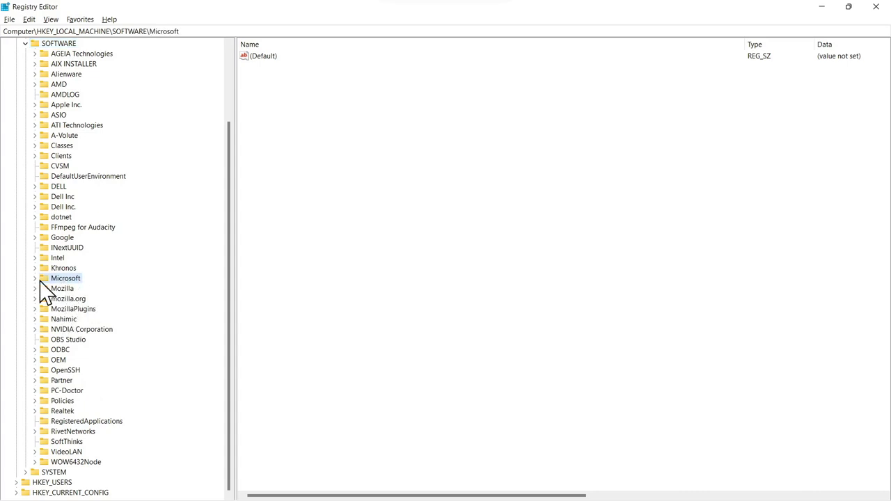
click(34, 278)
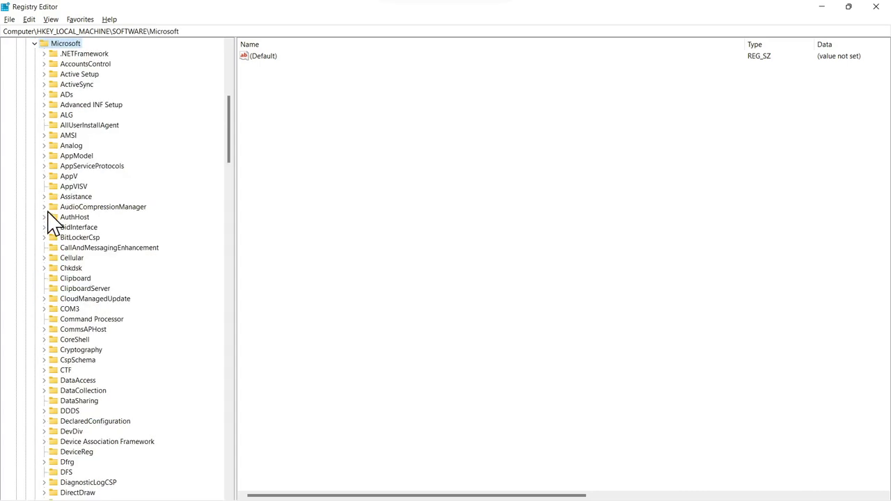
scroll(111, 361, down, 20)
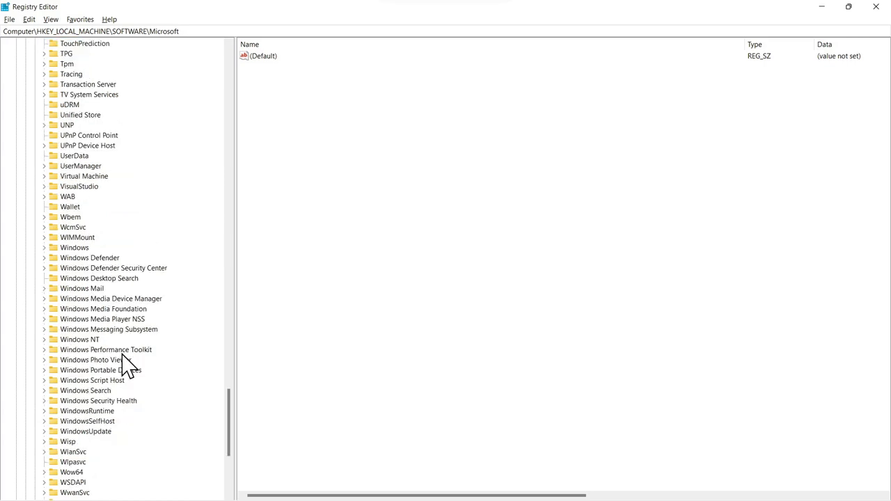
click(54, 248)
click(43, 248)
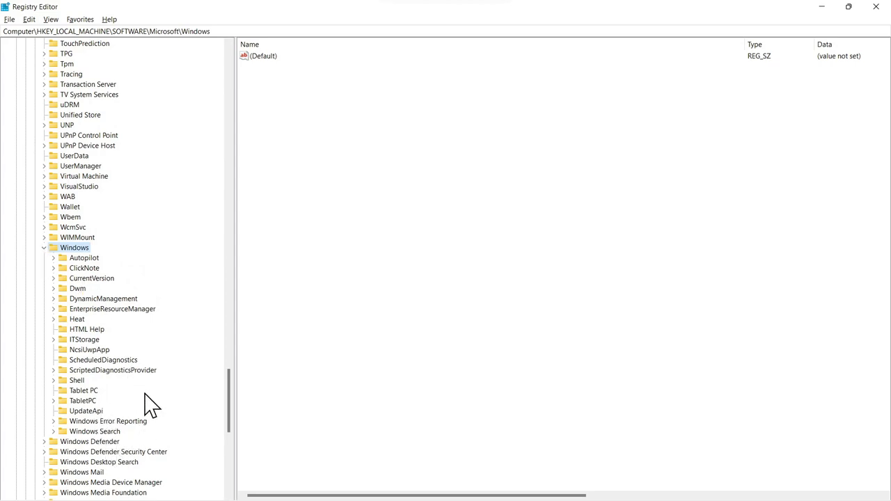
Expand the CurrentVersion key under Windows and select its Shell Extensions subkey.
click(85, 278)
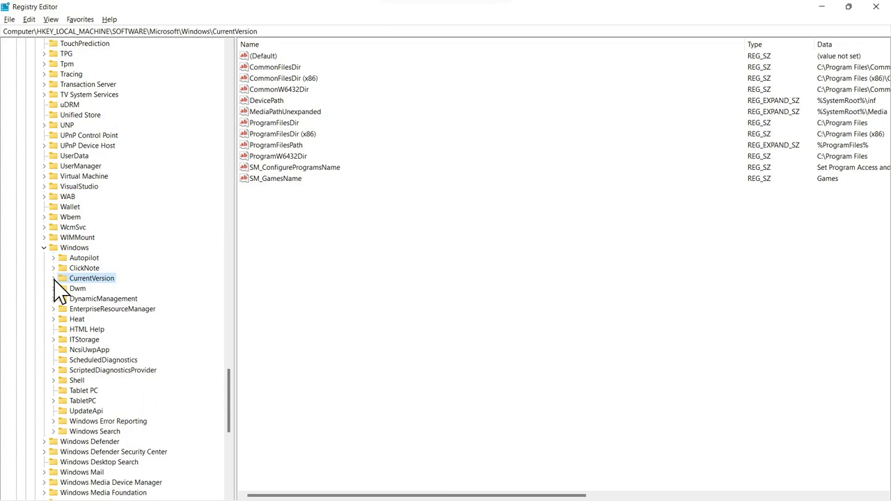
click(53, 278)
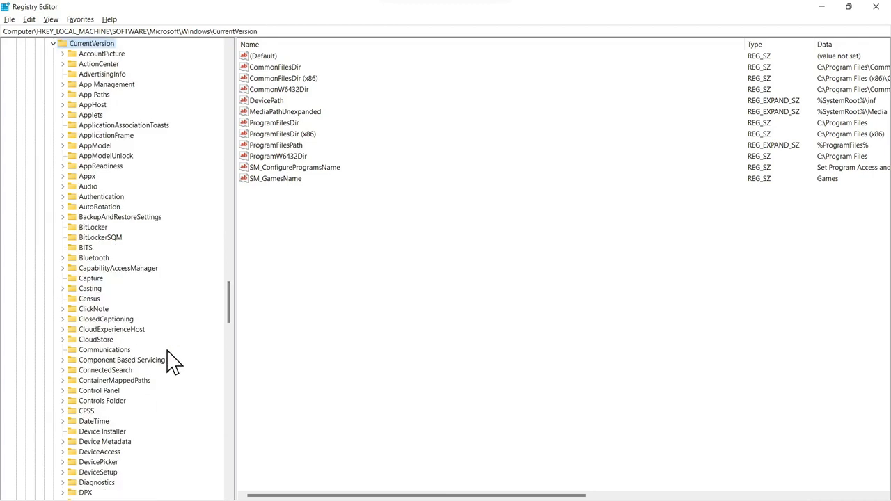
scroll(170, 361, down, 20)
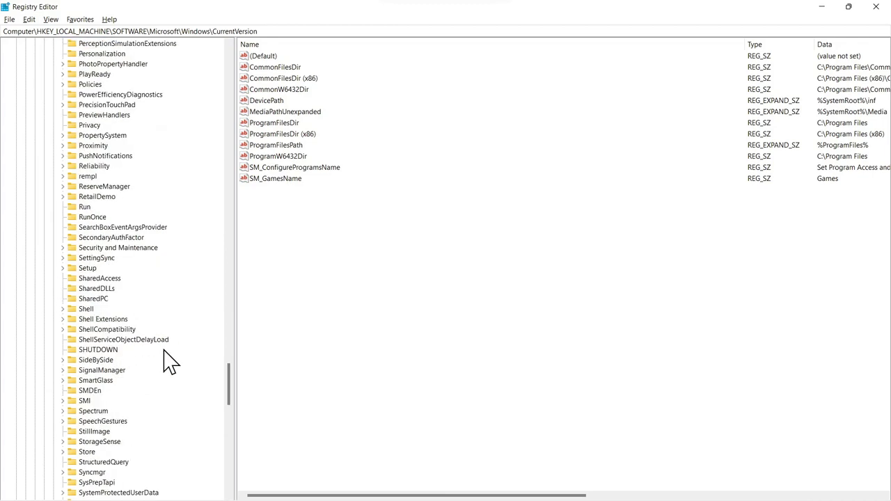
click(105, 320)
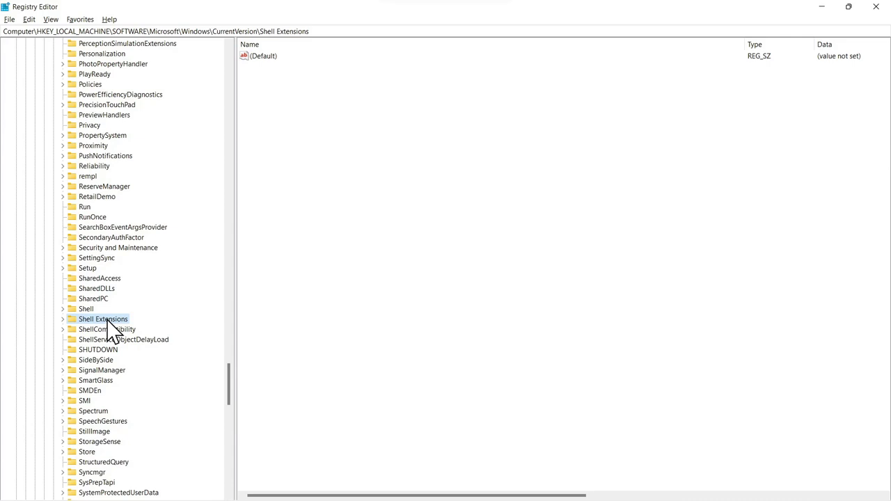
Create a new key named Blocked under Shell Extensions.
right_click(108, 321)
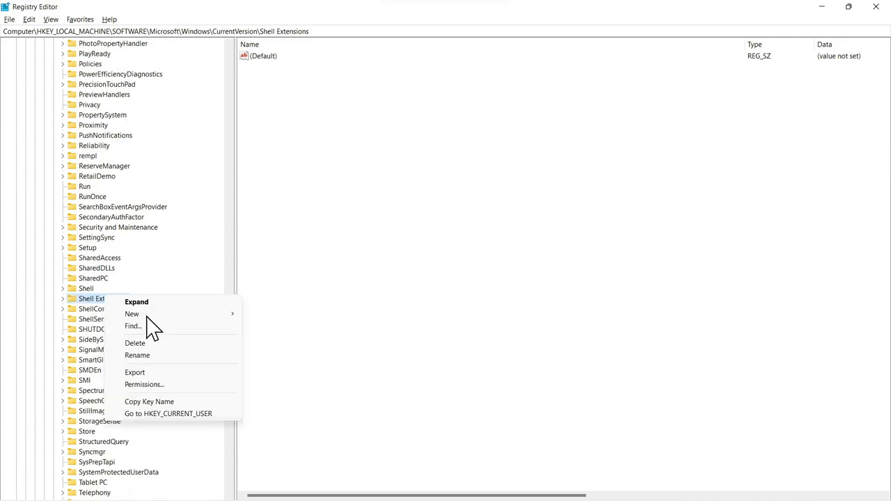
mouse_move(179, 325)
click(286, 320)
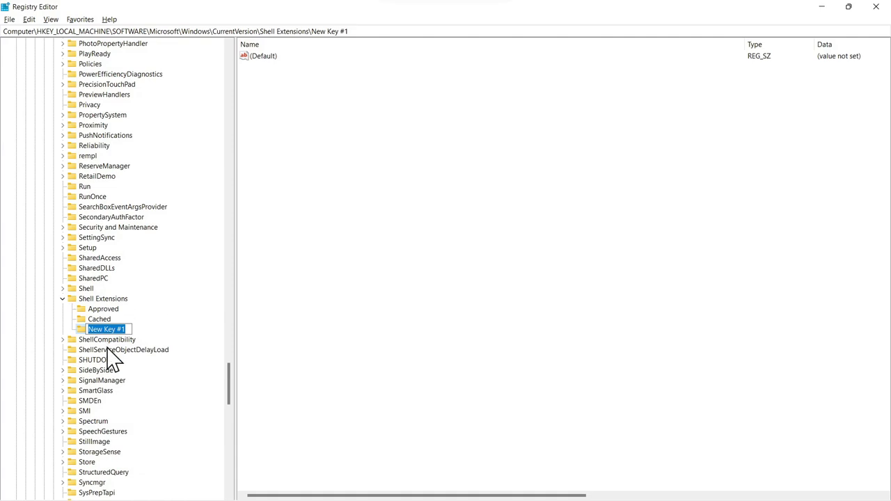
text(Blocked)
Add a string value named {e2bf9676-5f8f-435c-97eb-11607a5bedf7} to the Blocked key, enter the same identifier as its data, and close Registry Editor.
right_click(254, 72)
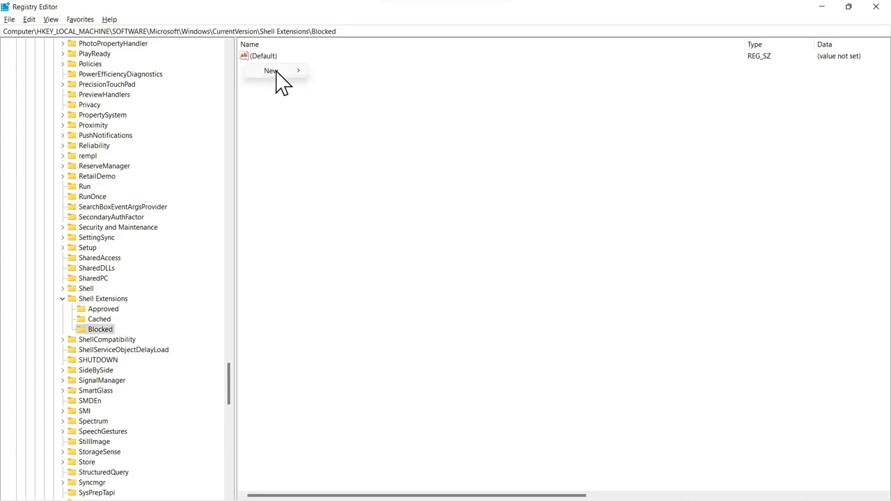
mouse_move(283, 83)
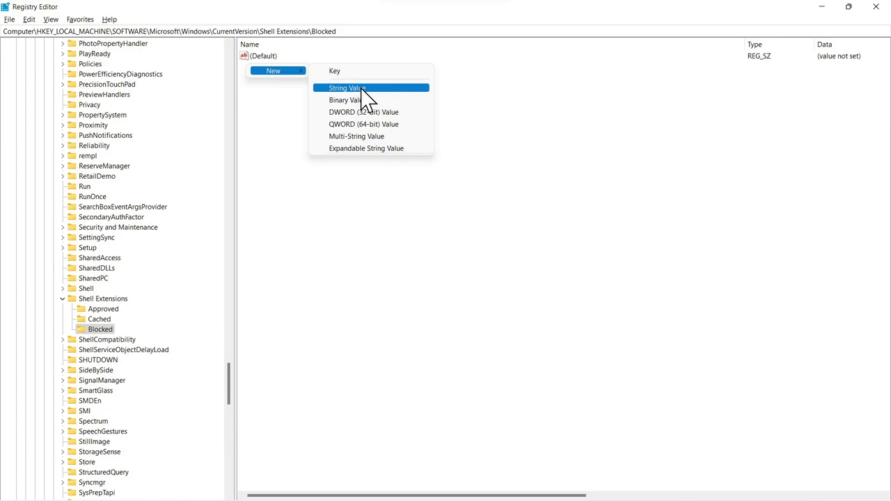
click(363, 89)
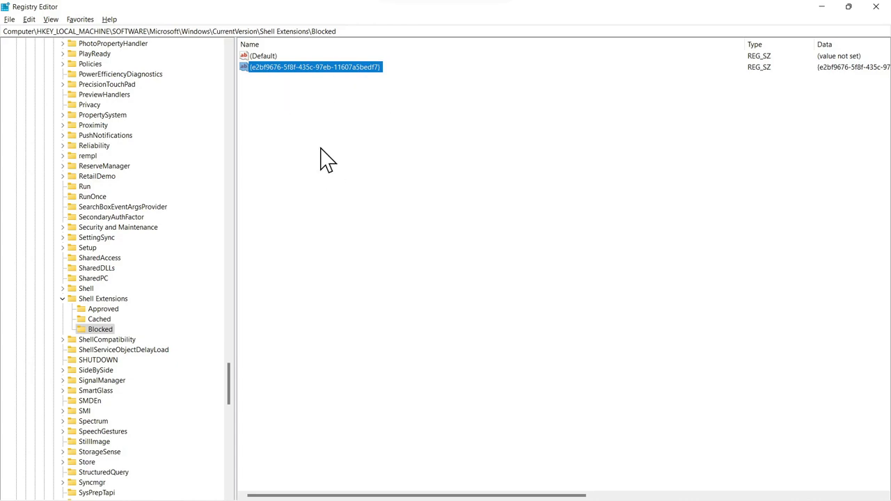
click(876, 8)
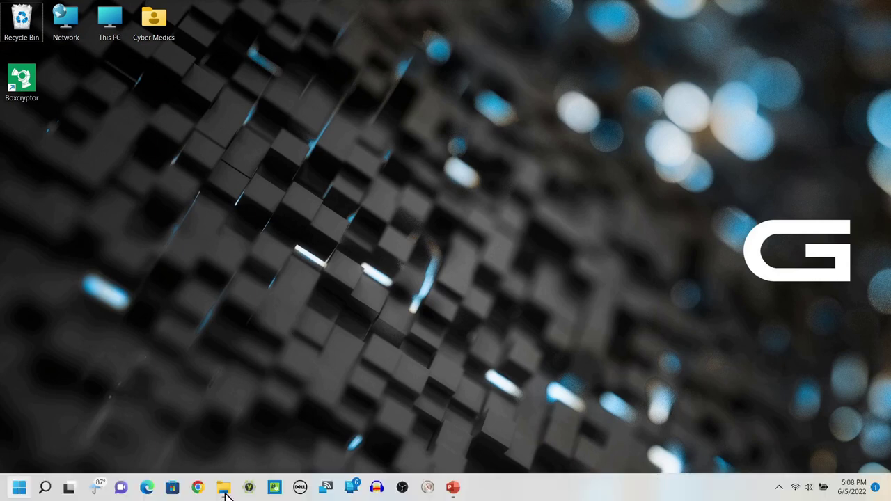
Switch to File Explorer and open a window on the Desktop folder.
click(223, 487)
click(19, 488)
click(228, 490)
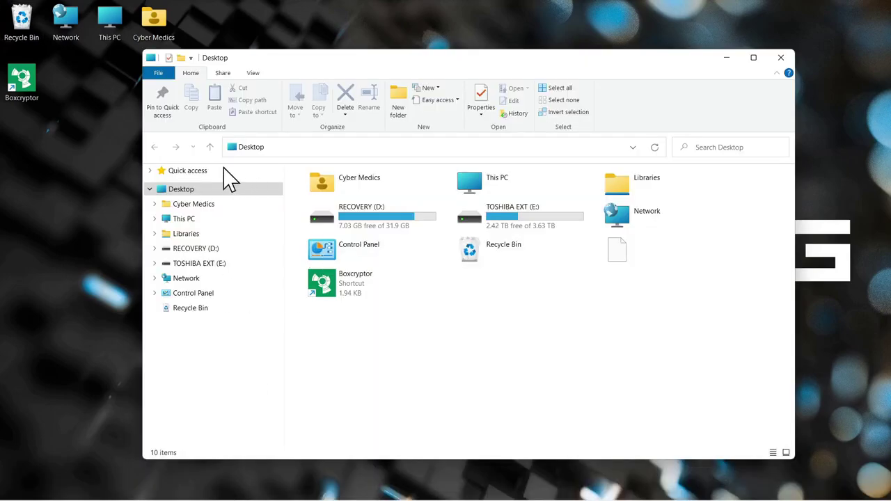